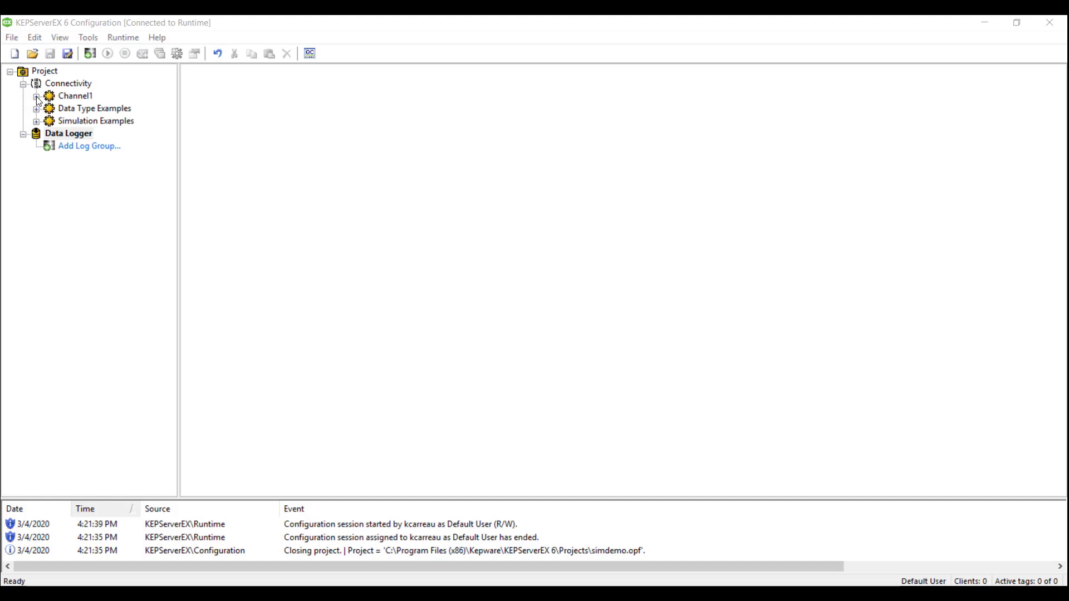
- Inspect the Functions device's Ramp tags, then collapse the channels back to Simulation Examples
{"action": "left_click", "coordinate": [36, 96]}
{"action": "left_click", "coordinate": [36, 121]}
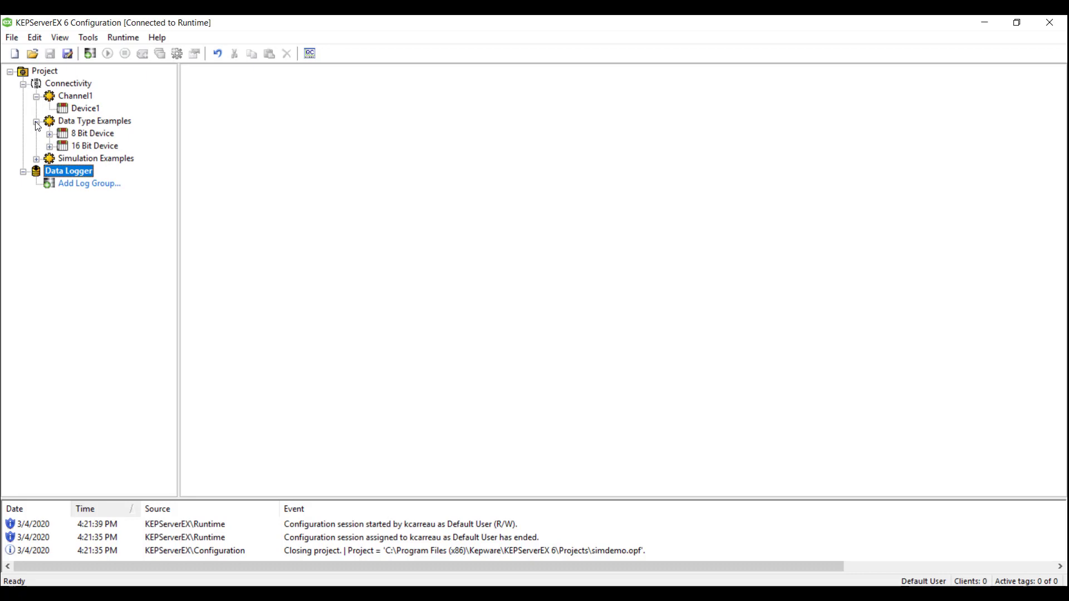
{"action": "left_click", "coordinate": [36, 158]}
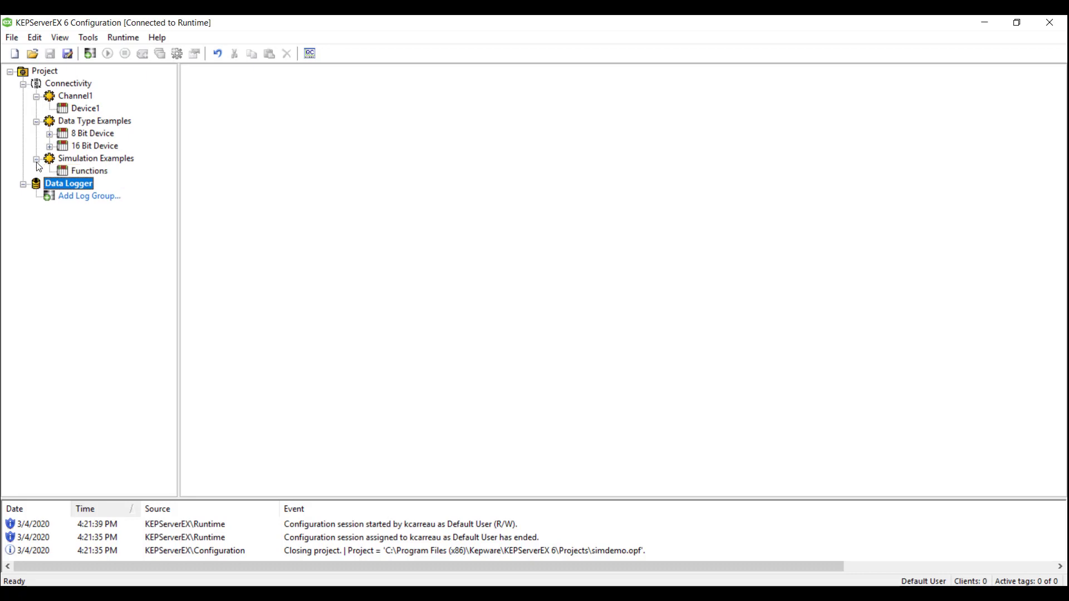
{"action": "left_click", "coordinate": [83, 171]}
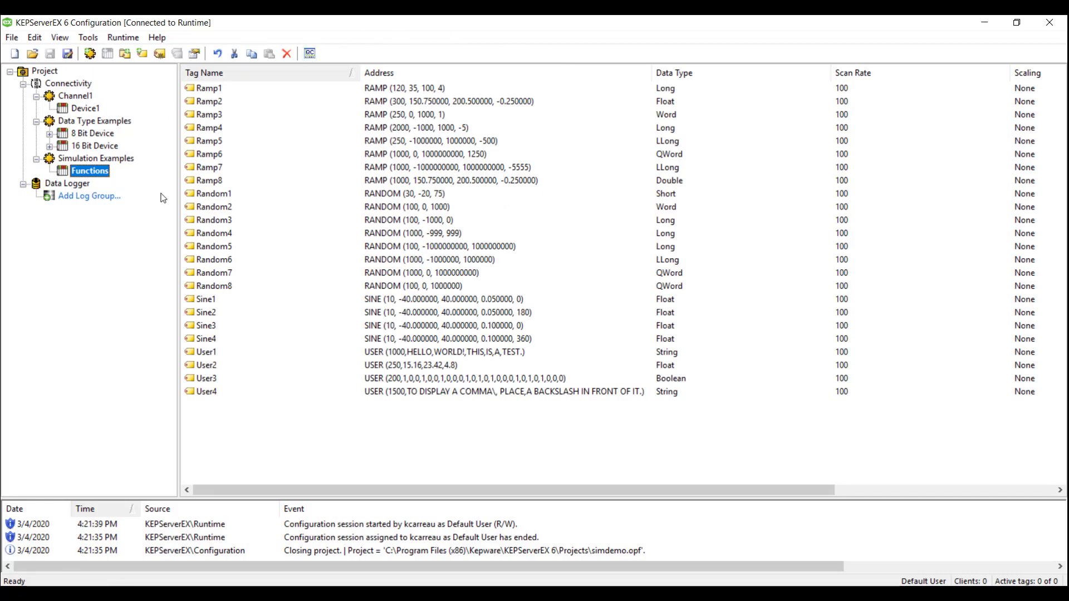
{"action": "left_click", "coordinate": [36, 159]}
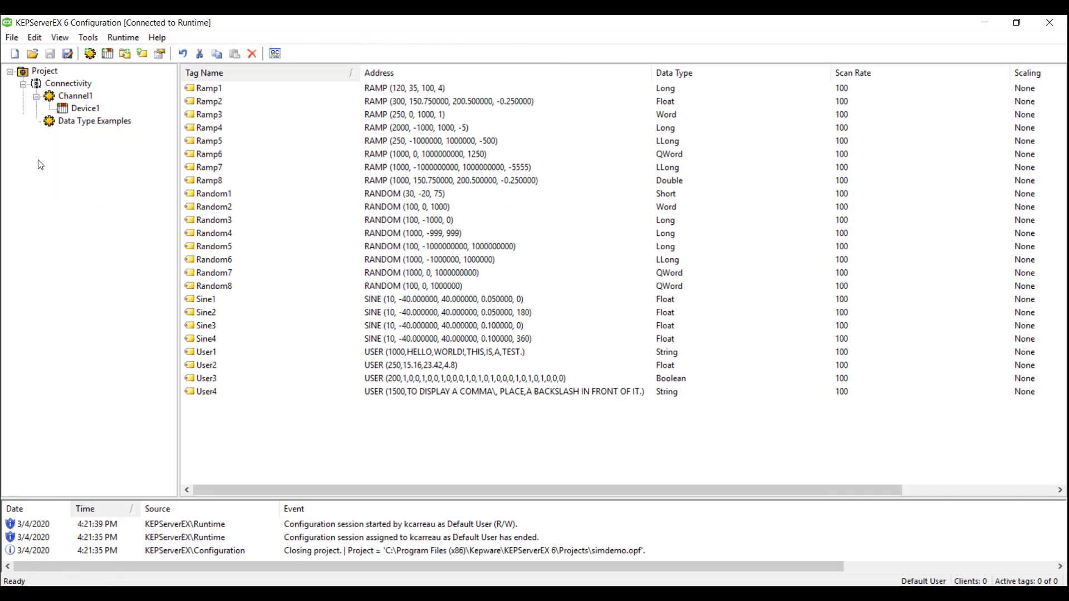
{"action": "left_click", "coordinate": [36, 121]}
{"action": "left_click", "coordinate": [36, 97]}
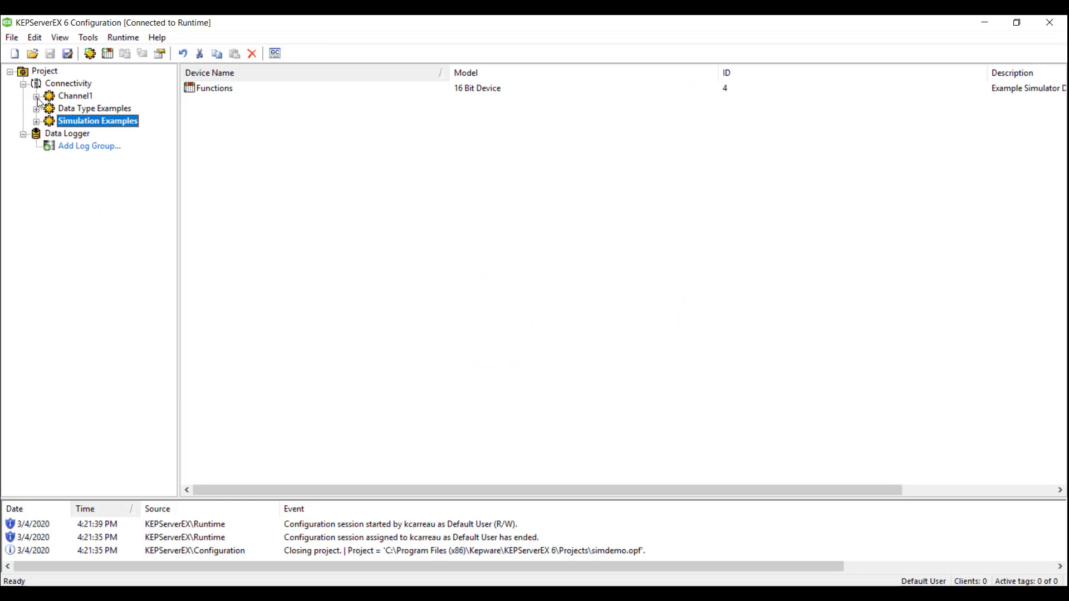
- Add a new log group, LogGroup1, with My_SQL_Demo as its DSN
{"action": "left_click", "coordinate": [101, 147]}
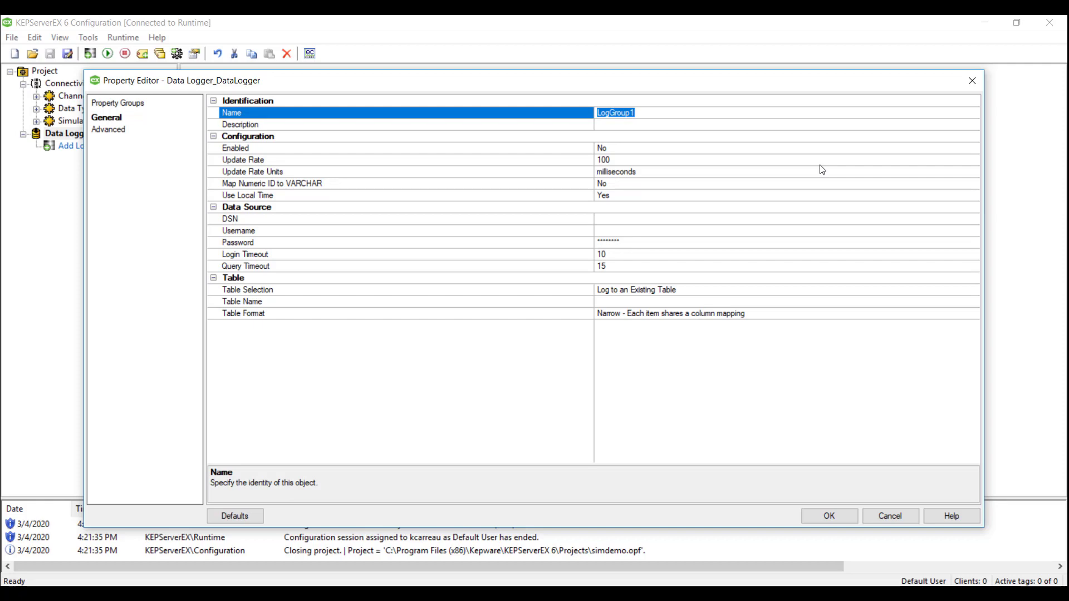
{"action": "left_click", "coordinate": [888, 219]}
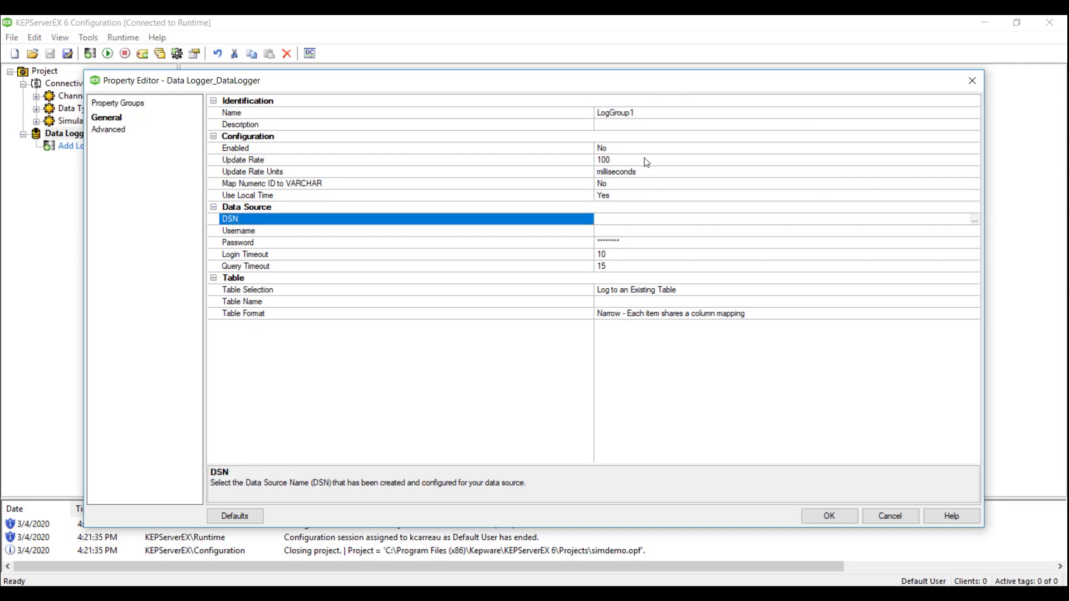
{"action": "left_click", "coordinate": [975, 223]}
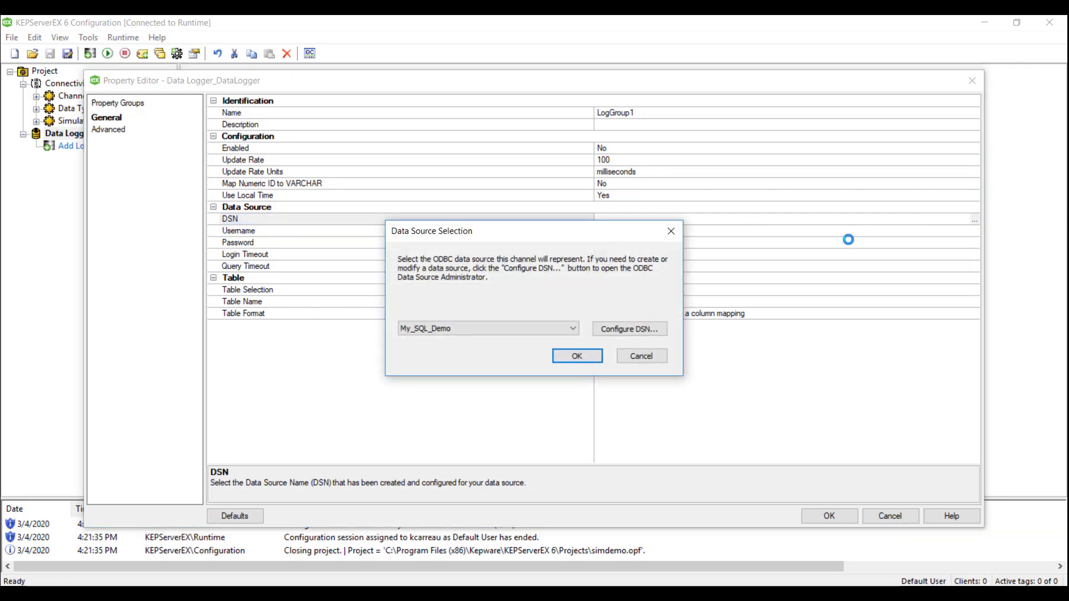
{"action": "left_click", "coordinate": [572, 334]}
{"action": "left_click", "coordinate": [574, 339]}
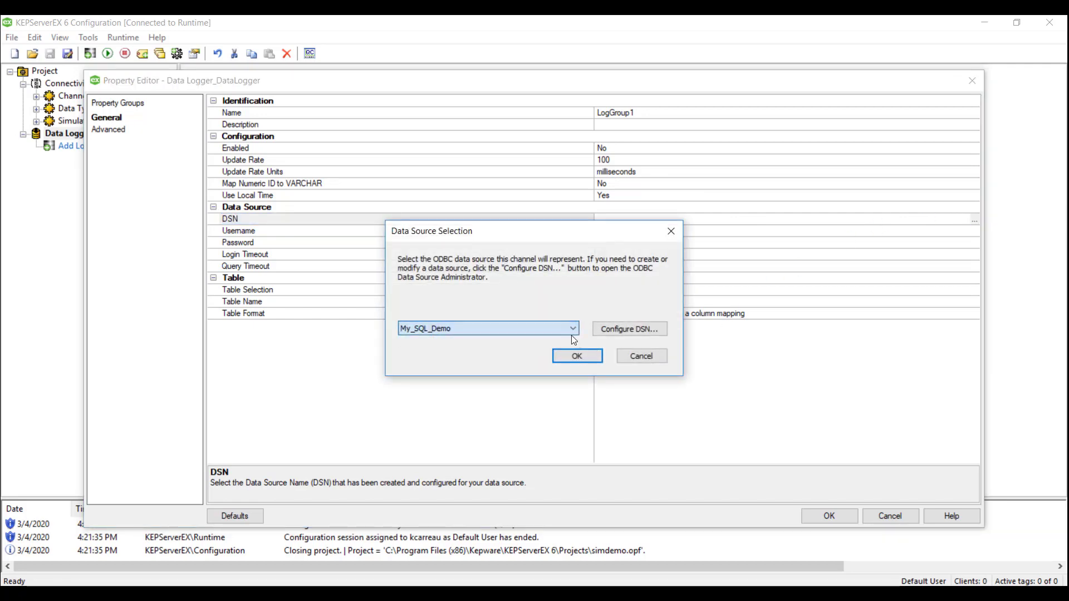
{"action": "left_click", "coordinate": [578, 356]}
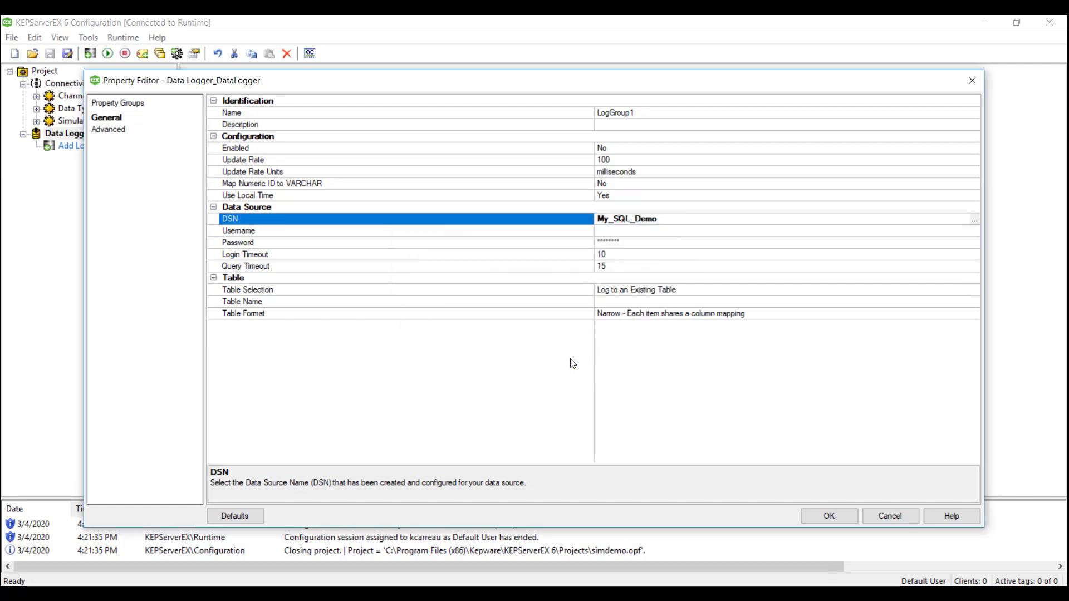
- Set the table to 'Create a new table once and always append' named Kepware_Data, Narrow format, and confirm
{"action": "left_click", "coordinate": [737, 294]}
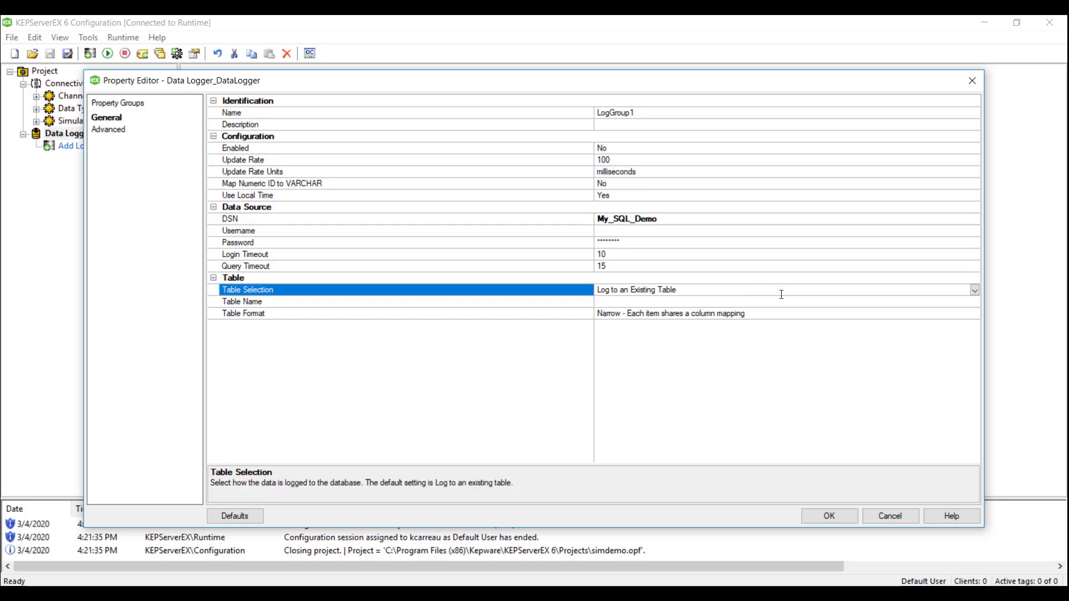
{"action": "left_click", "coordinate": [975, 290]}
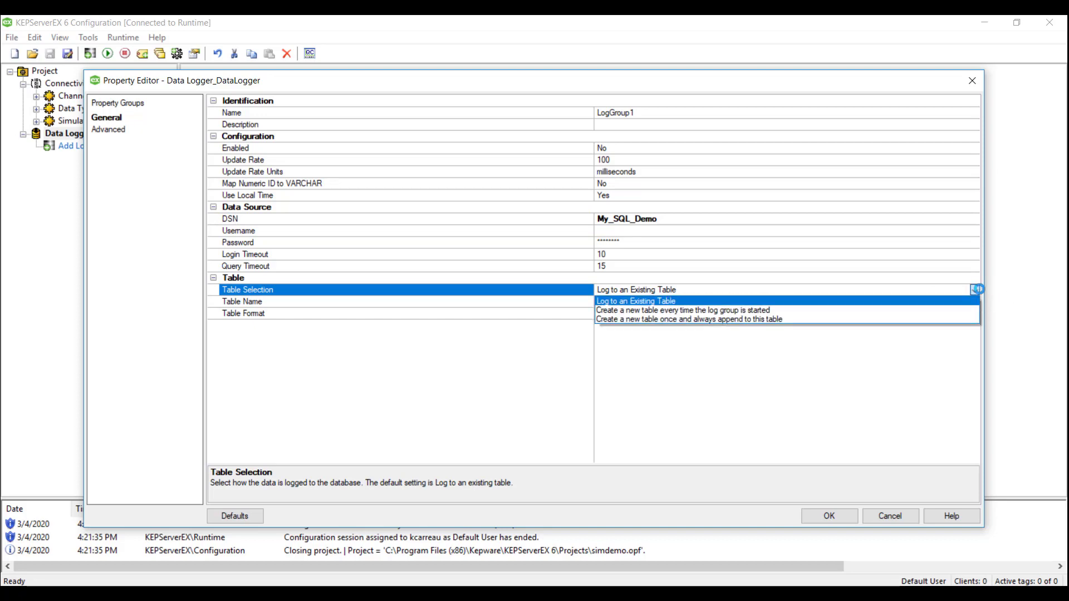
{"action": "left_click", "coordinate": [928, 322]}
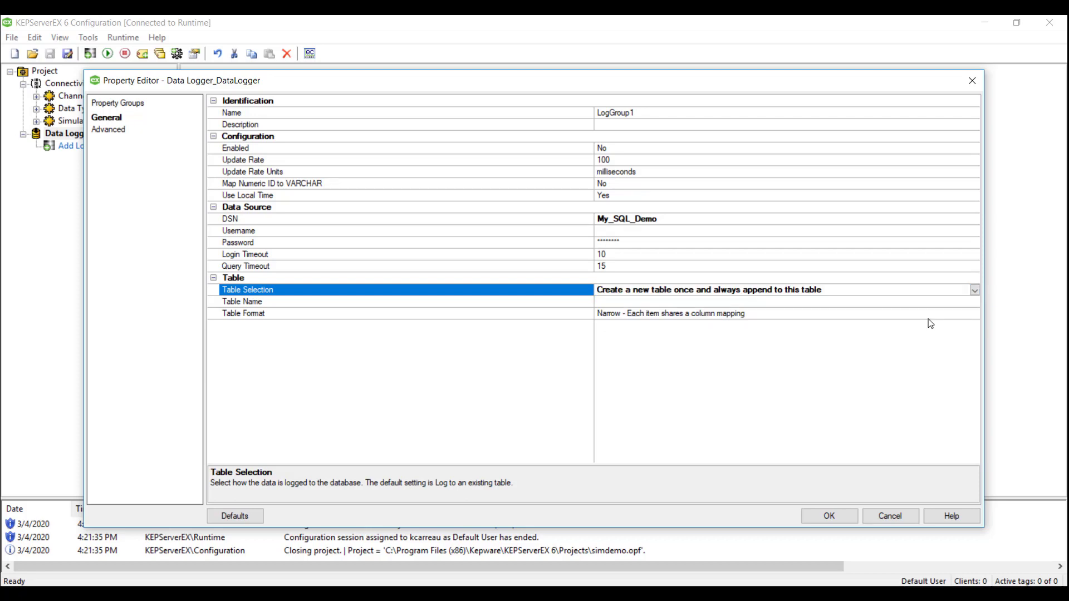
{"action": "left_click", "coordinate": [781, 306]}
{"action": "type", "text": "Ke"}
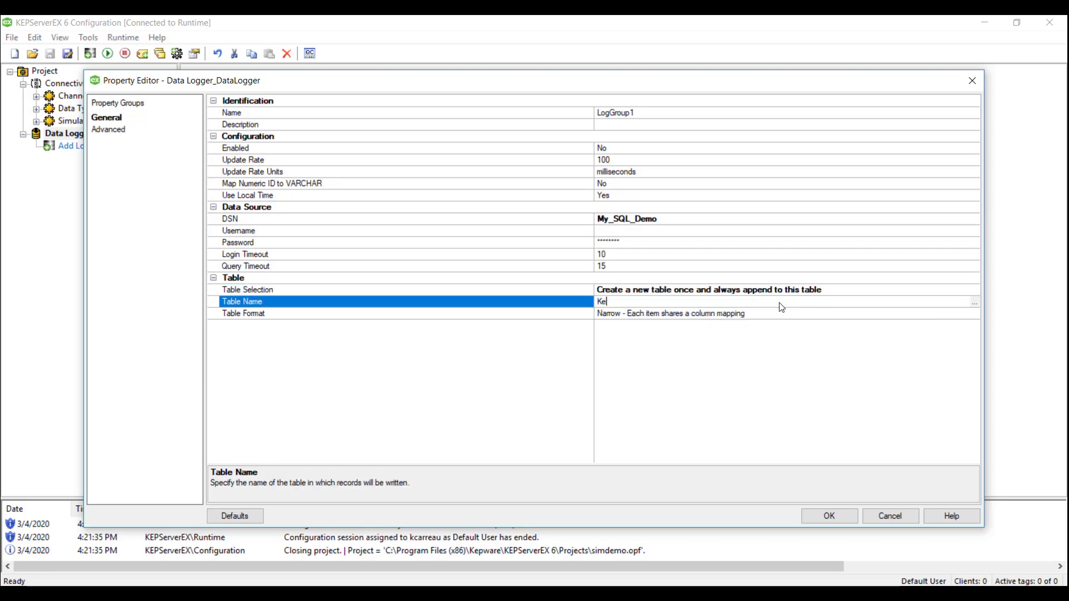
{"action": "type", "text": "pware_Data"}
{"action": "left_click", "coordinate": [884, 315]}
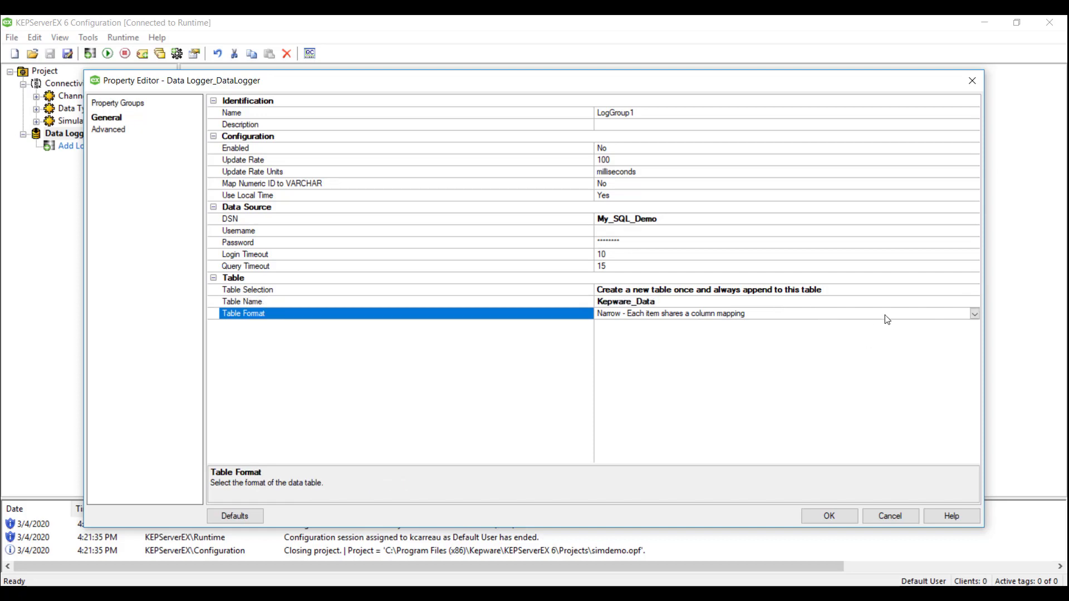
{"action": "left_click", "coordinate": [973, 314]}
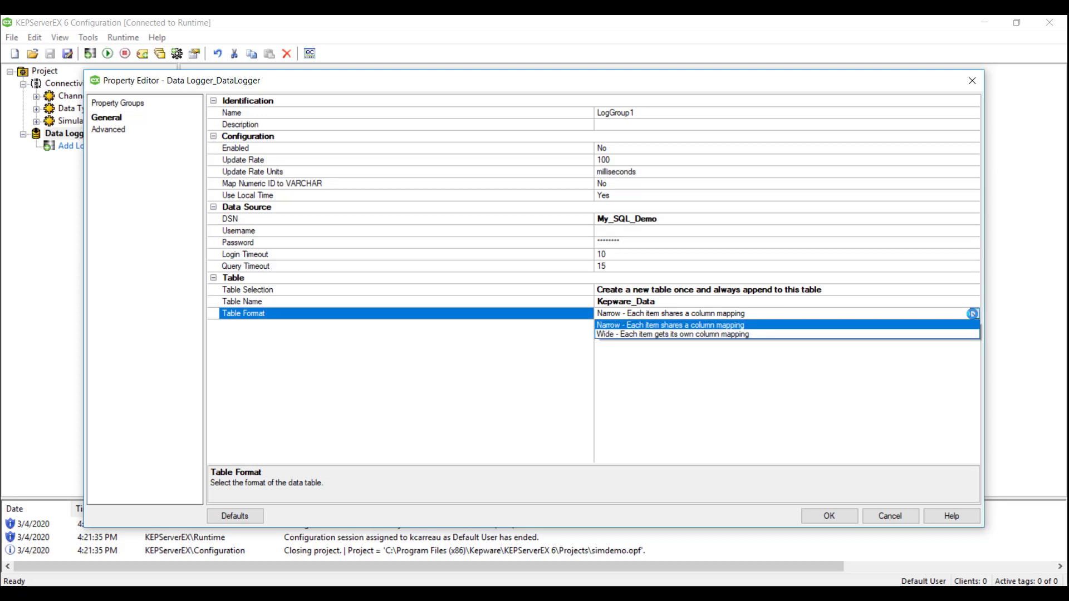
{"action": "left_click", "coordinate": [969, 325]}
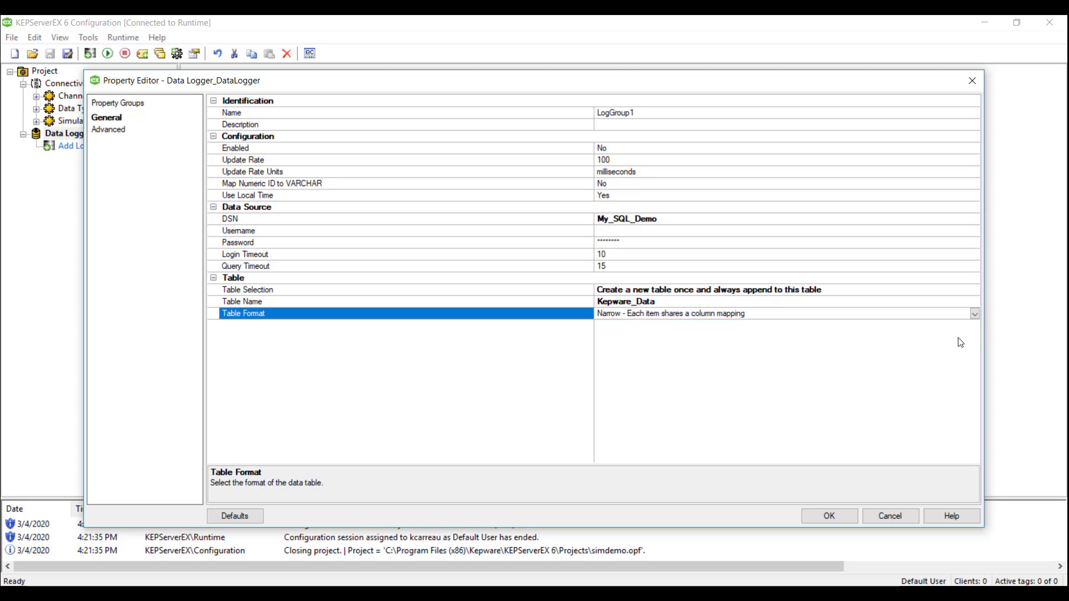
{"action": "left_click", "coordinate": [838, 512]}
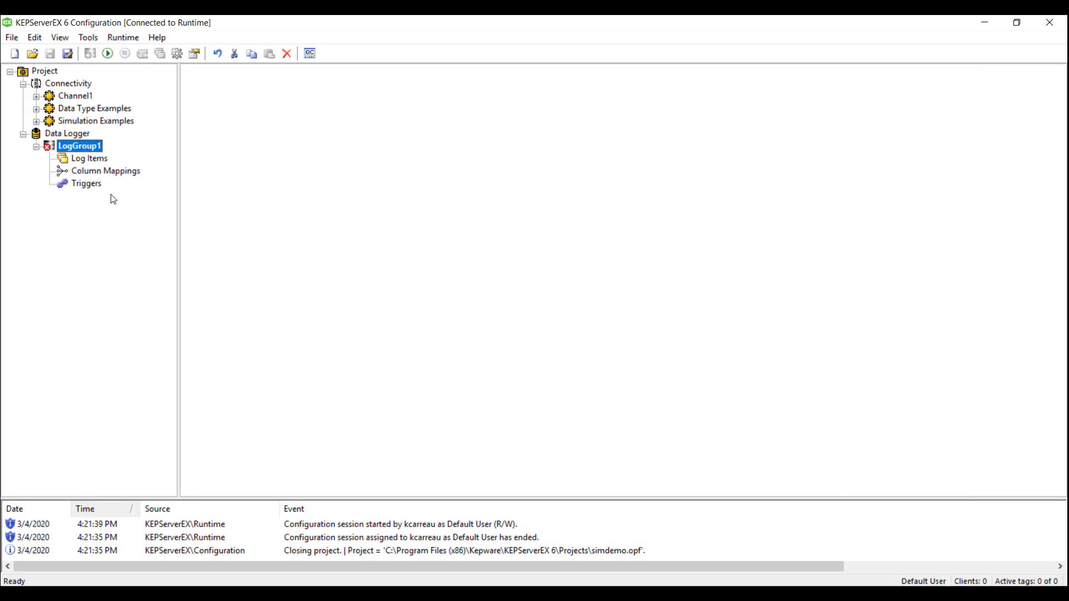
- Add the Functions device's Ramp1, Ramp2 and Ramp3 tags as LogGroup1 log items
{"action": "left_click", "coordinate": [78, 162]}
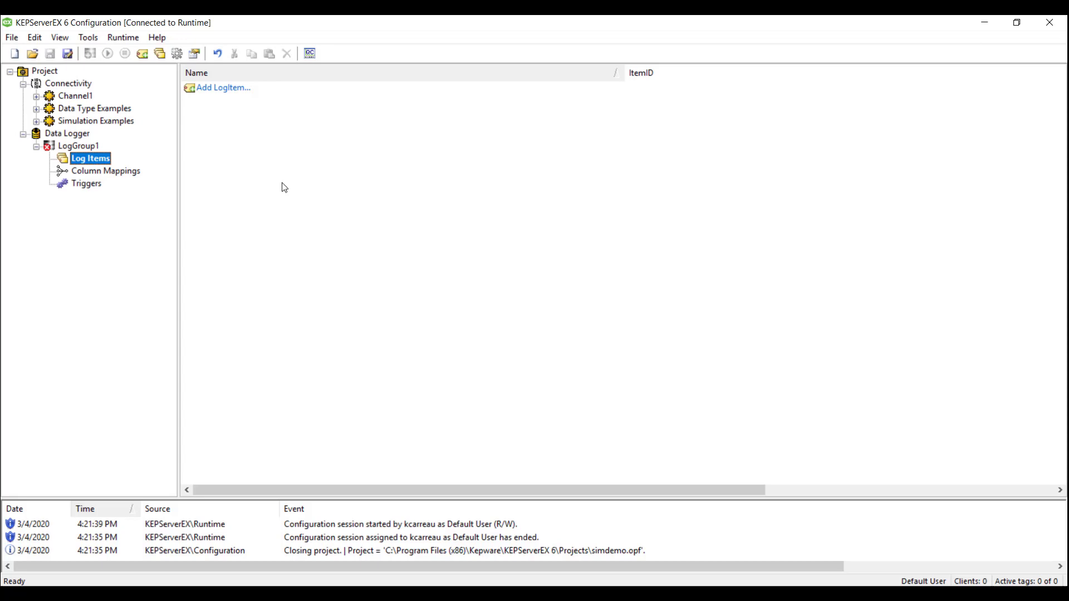
{"action": "right_click", "coordinate": [284, 187]}
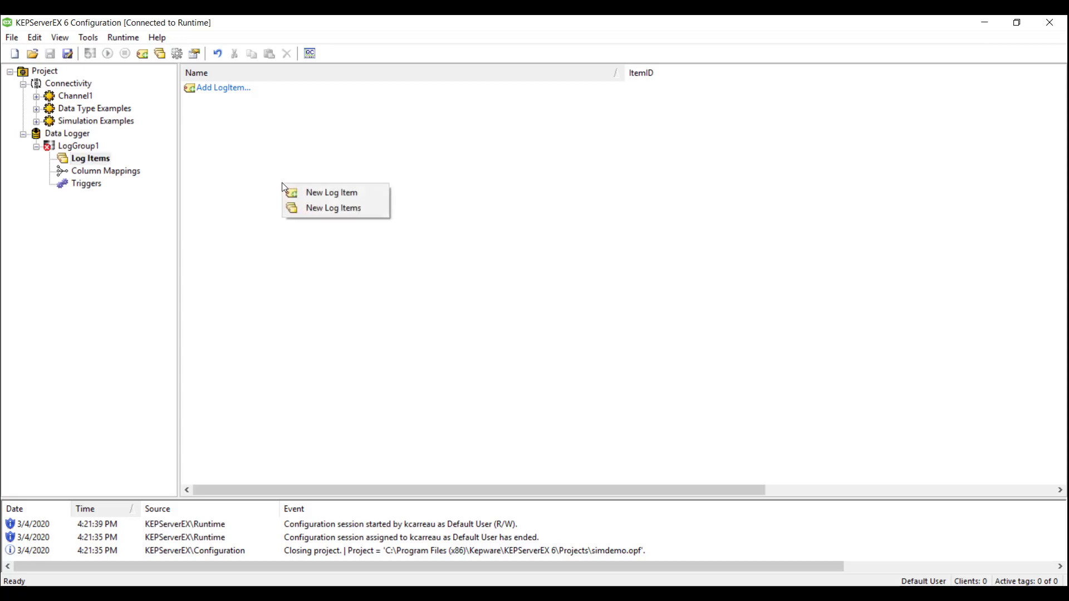
{"action": "left_click", "coordinate": [314, 208]}
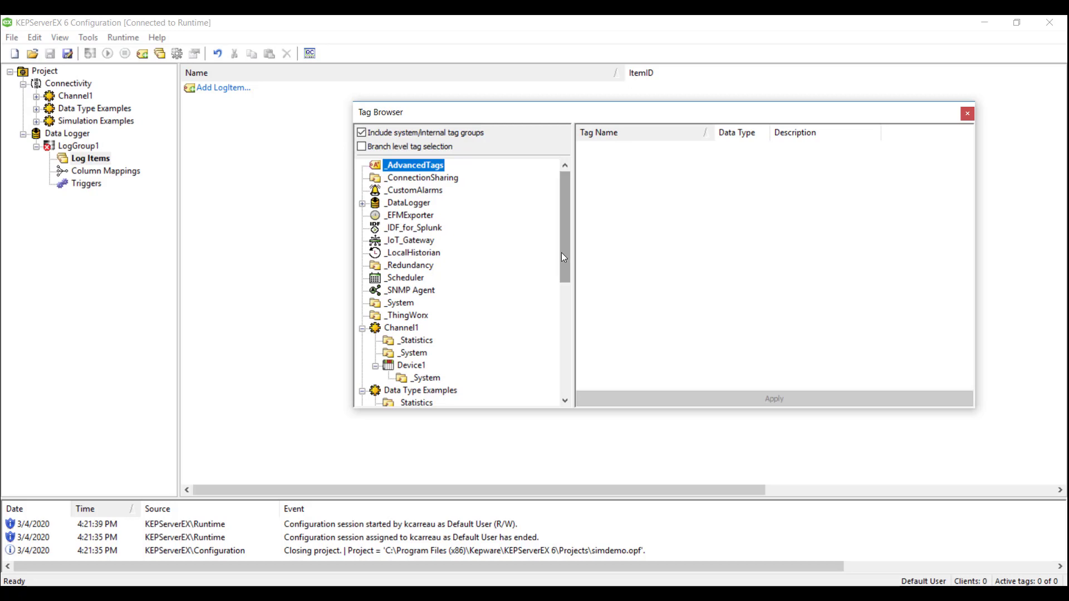
{"action": "left_click_drag", "start_coordinate": [562, 252], "coordinate": [560, 370]}
{"action": "left_click", "coordinate": [426, 379]}
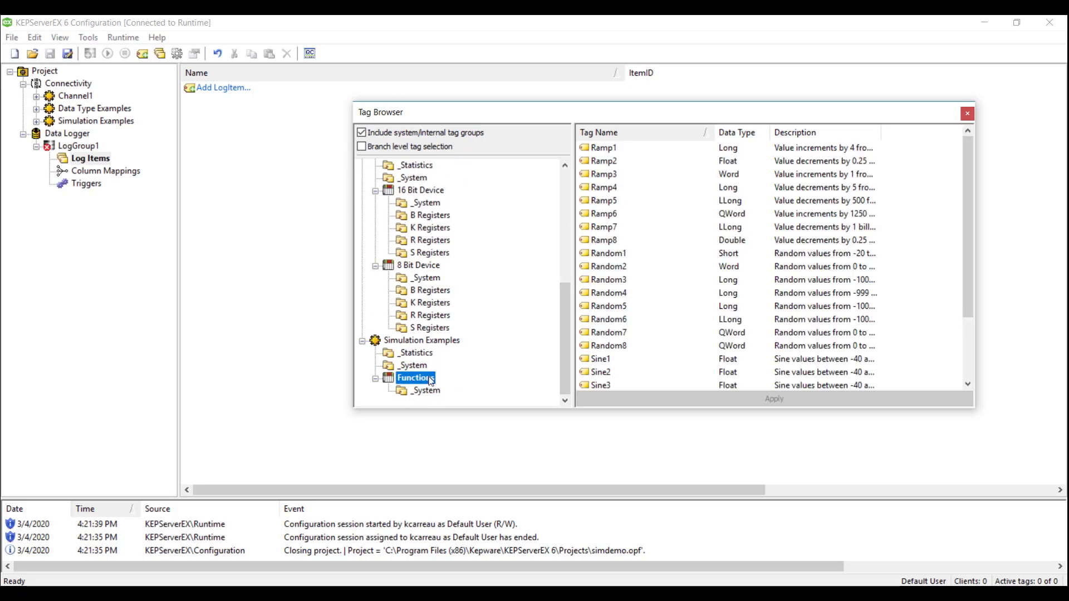
{"action": "left_click", "coordinate": [618, 147]}
{"action": "left_click", "coordinate": [612, 175], "text": "shift"}
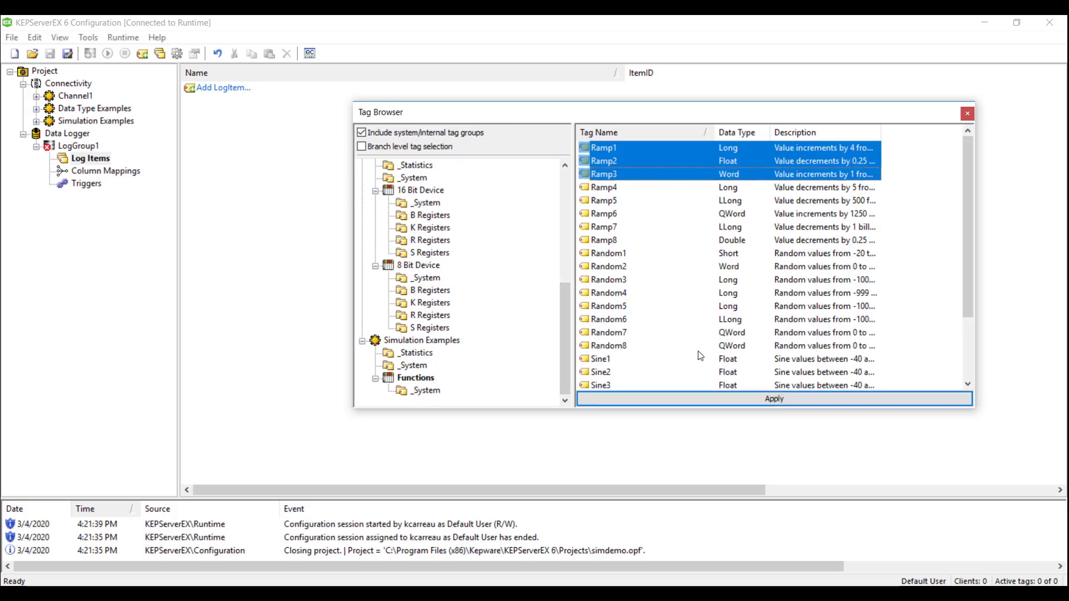
{"action": "left_click", "coordinate": [715, 400]}
{"action": "left_click", "coordinate": [112, 173]}
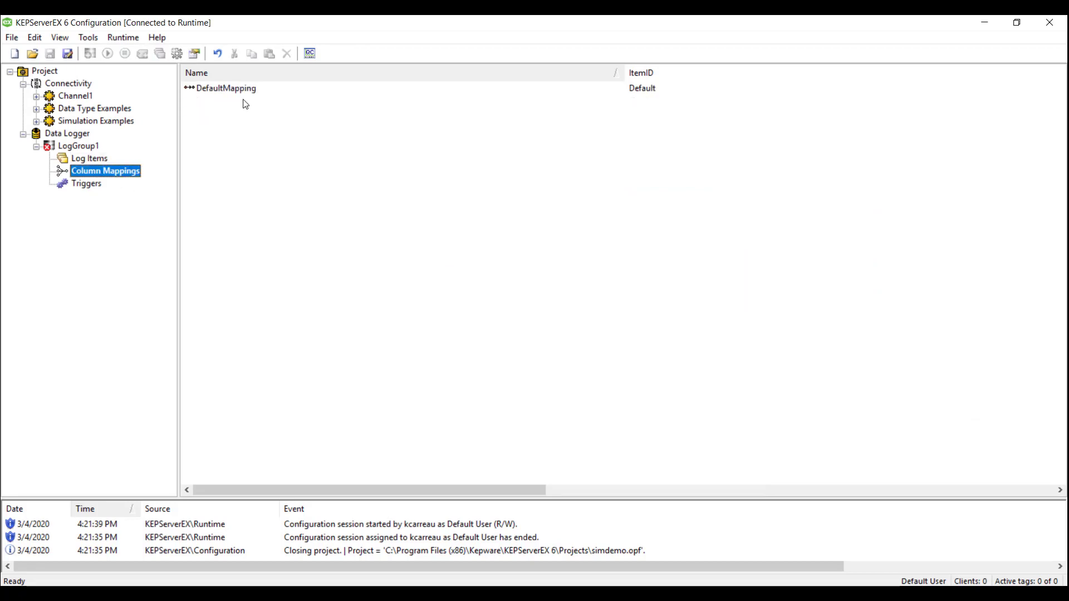
- Blank out the _NUMERICID database field name in DefaultMapping and apply the change
{"action": "double_click", "coordinate": [241, 89]}
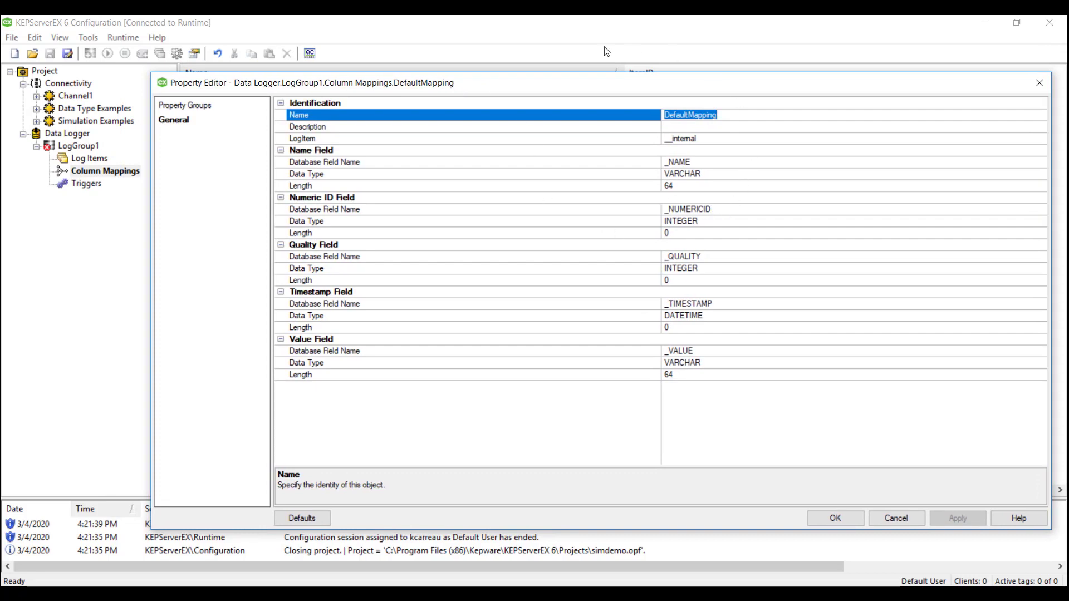
{"action": "left_click", "coordinate": [734, 211]}
{"action": "left_click_drag", "start_coordinate": [735, 210], "coordinate": [646, 211]}
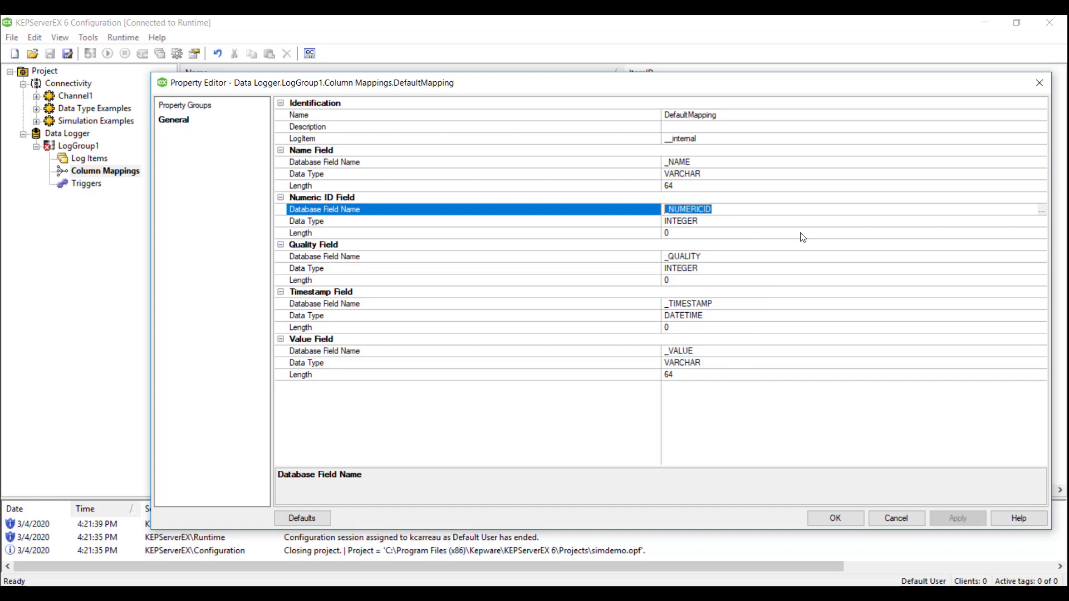
{"action": "key", "text": "BackSpace"}
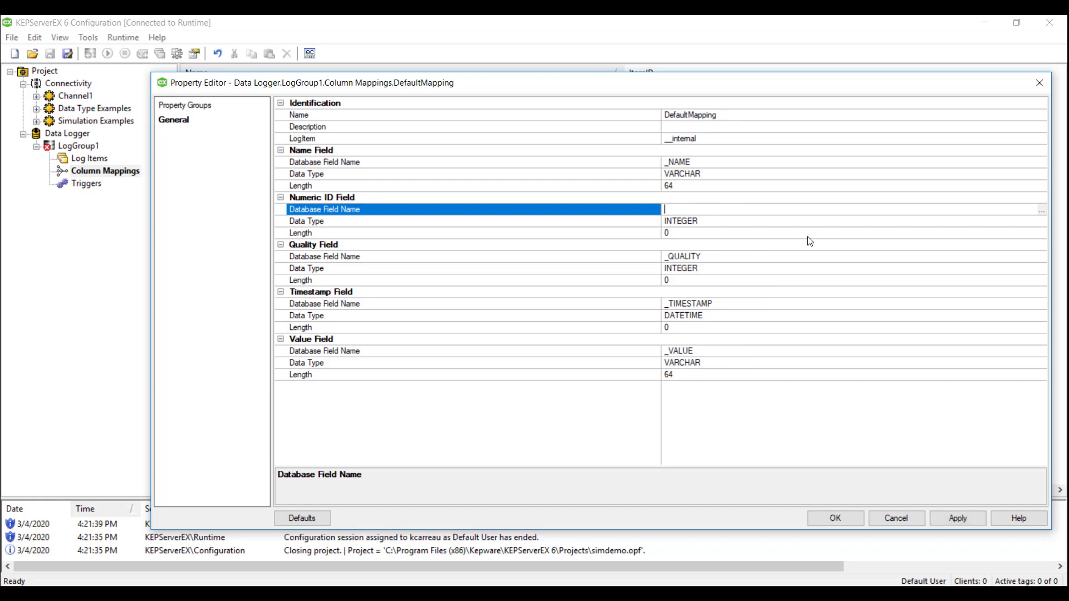
{"action": "left_click", "coordinate": [964, 521]}
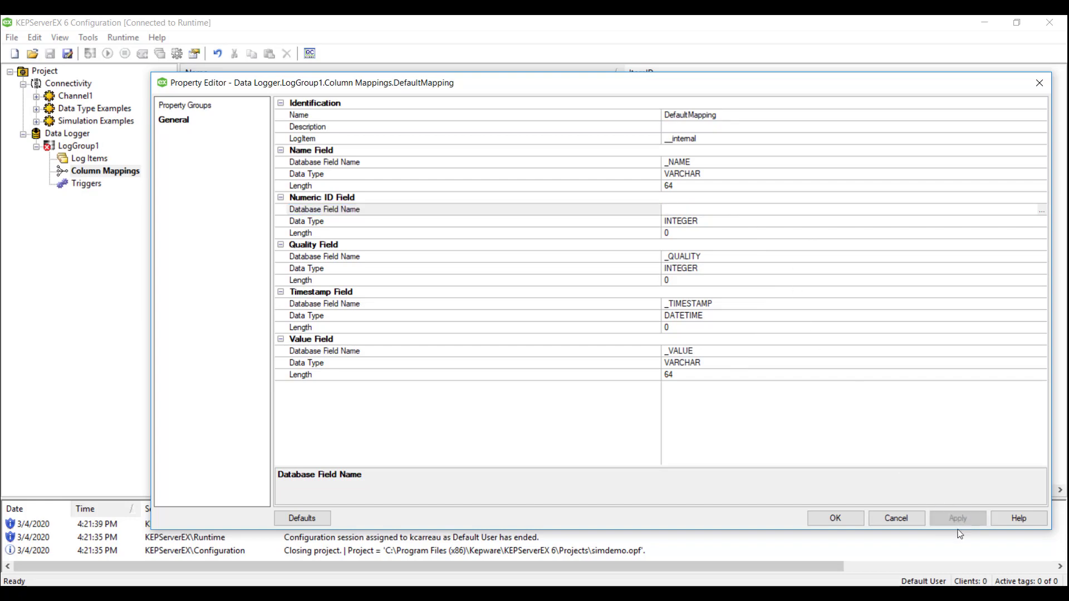
{"action": "left_click", "coordinate": [835, 518]}
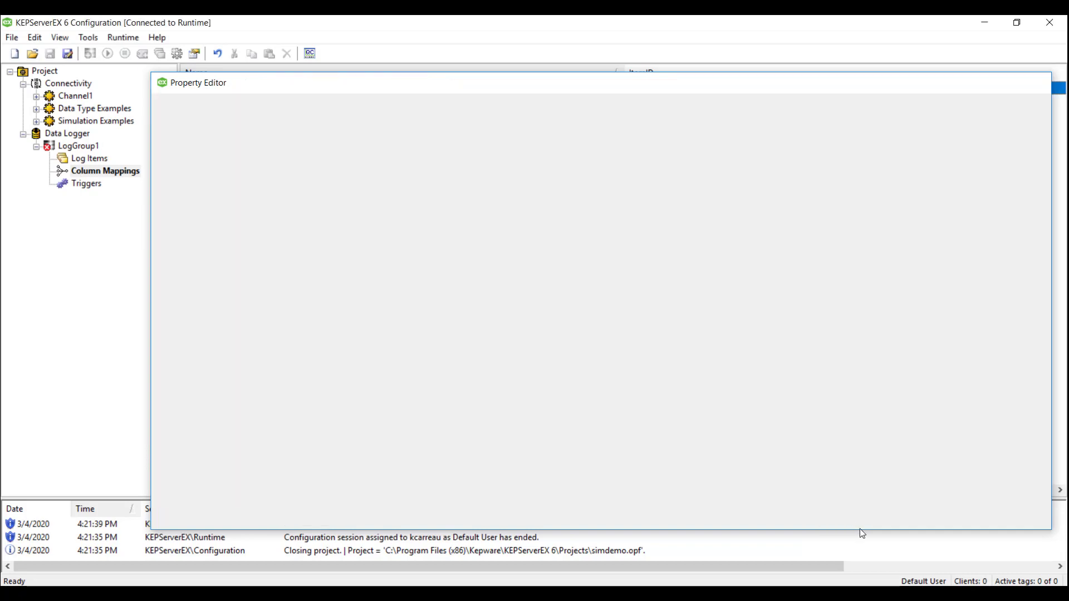
- Check Trigger1's trigger types (Time Based, Condition Based) and keep it Always Triggered
{"action": "left_click", "coordinate": [88, 183]}
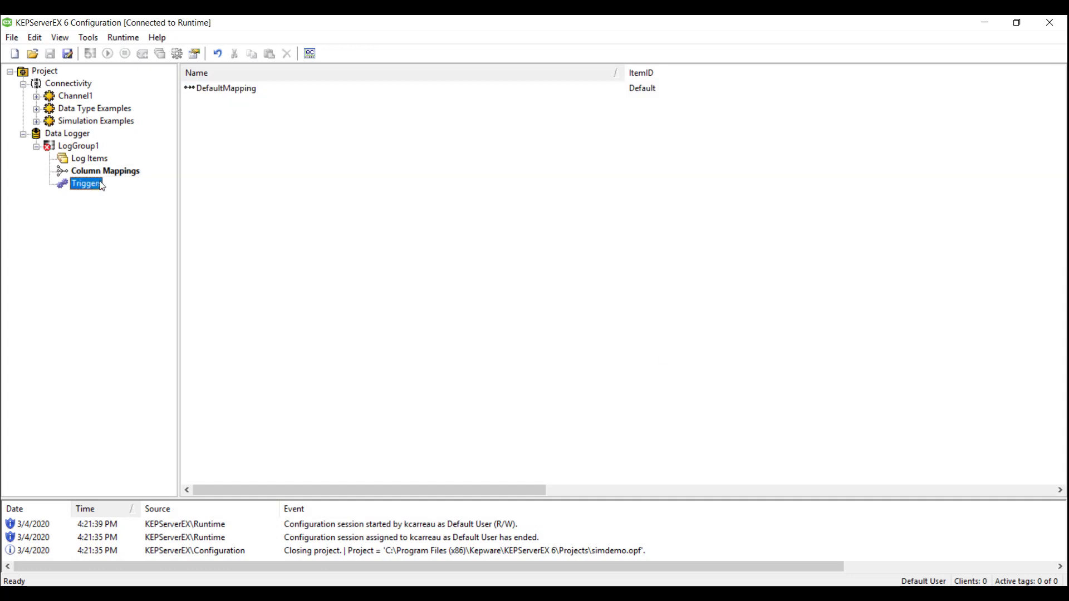
{"action": "double_click", "coordinate": [223, 93]}
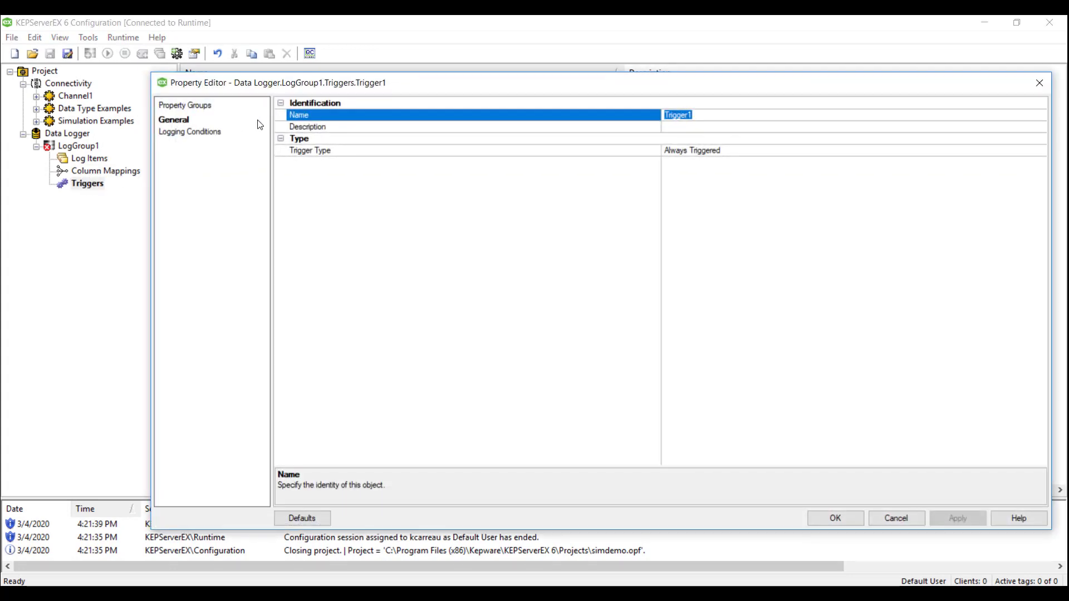
{"action": "left_click", "coordinate": [1039, 152]}
{"action": "left_click", "coordinate": [1041, 151]}
{"action": "left_click", "coordinate": [1027, 173]}
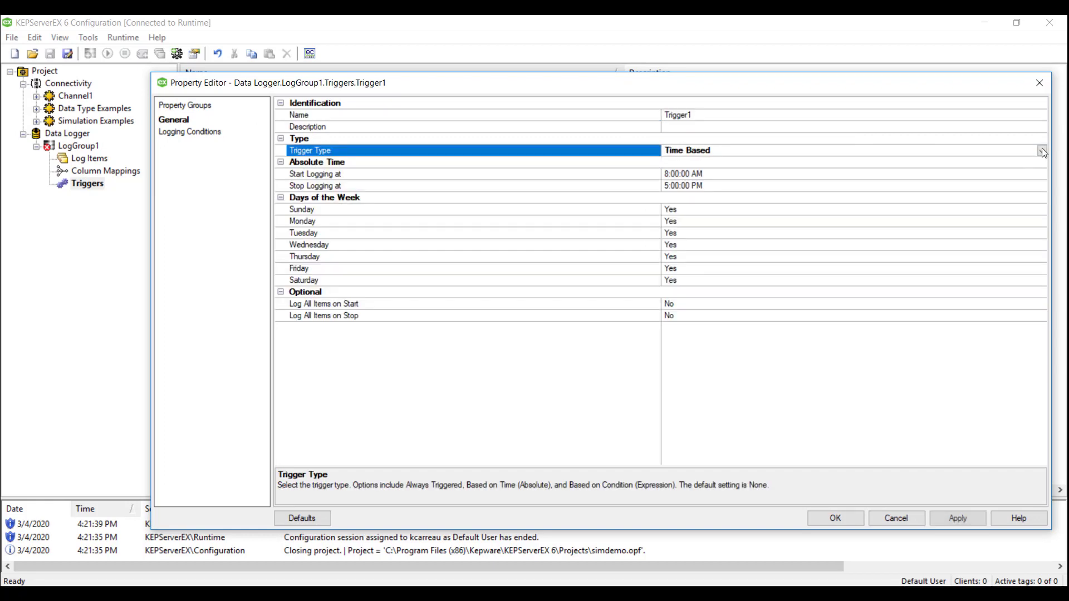
{"action": "left_click", "coordinate": [1041, 150]}
{"action": "left_click", "coordinate": [1015, 181]}
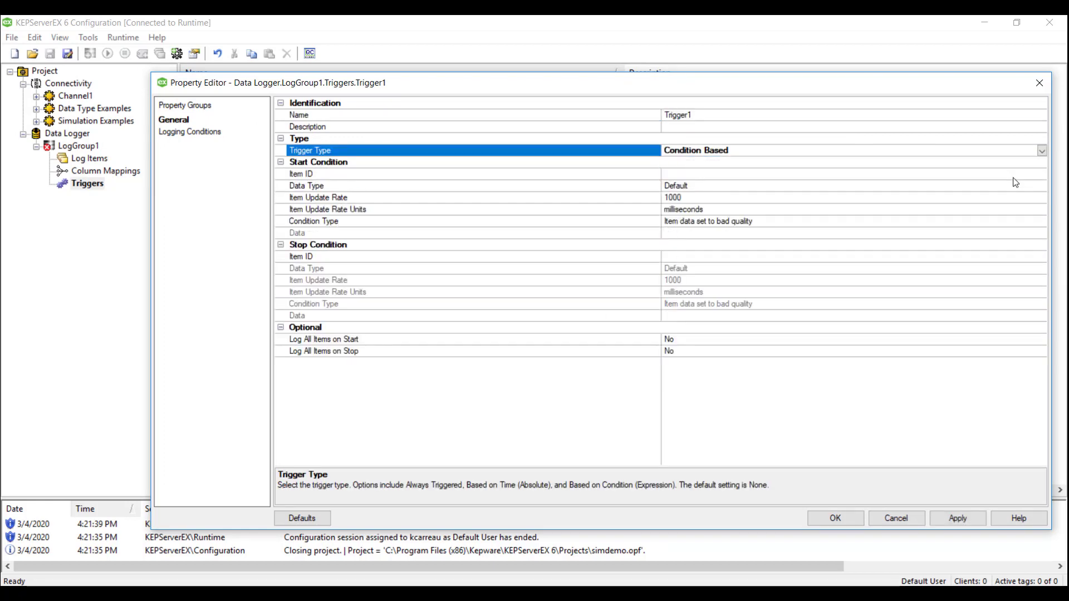
{"action": "left_click", "coordinate": [1041, 153]}
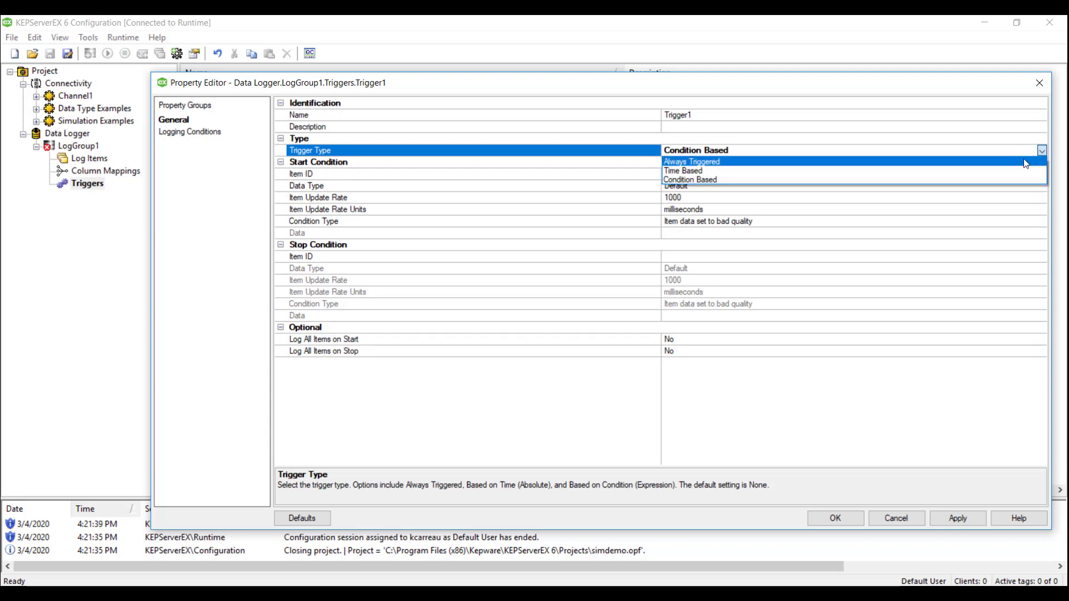
{"action": "left_click", "coordinate": [1026, 161]}
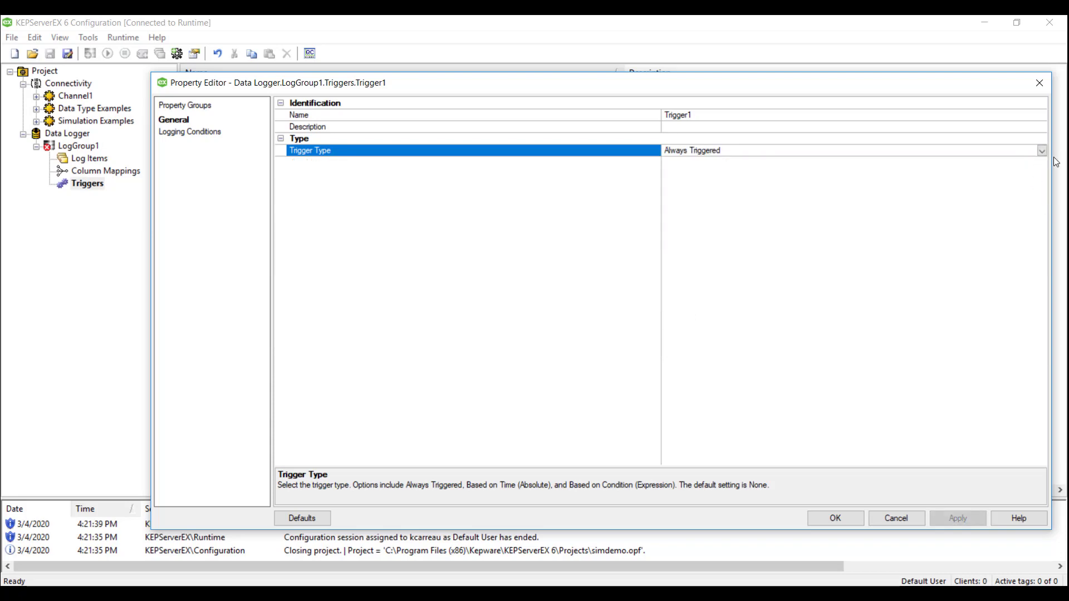
- Set Trigger1's Log on Data Change to No so it logs every 500 ms, and apply
{"action": "left_click", "coordinate": [187, 133]}
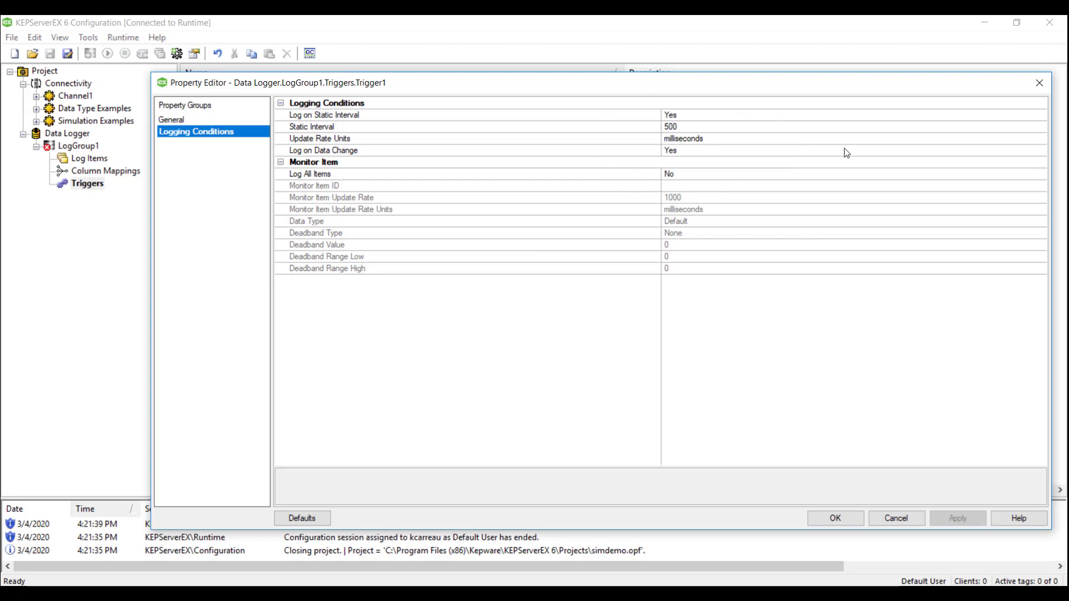
{"action": "left_click", "coordinate": [955, 156]}
{"action": "left_click", "coordinate": [1041, 151]}
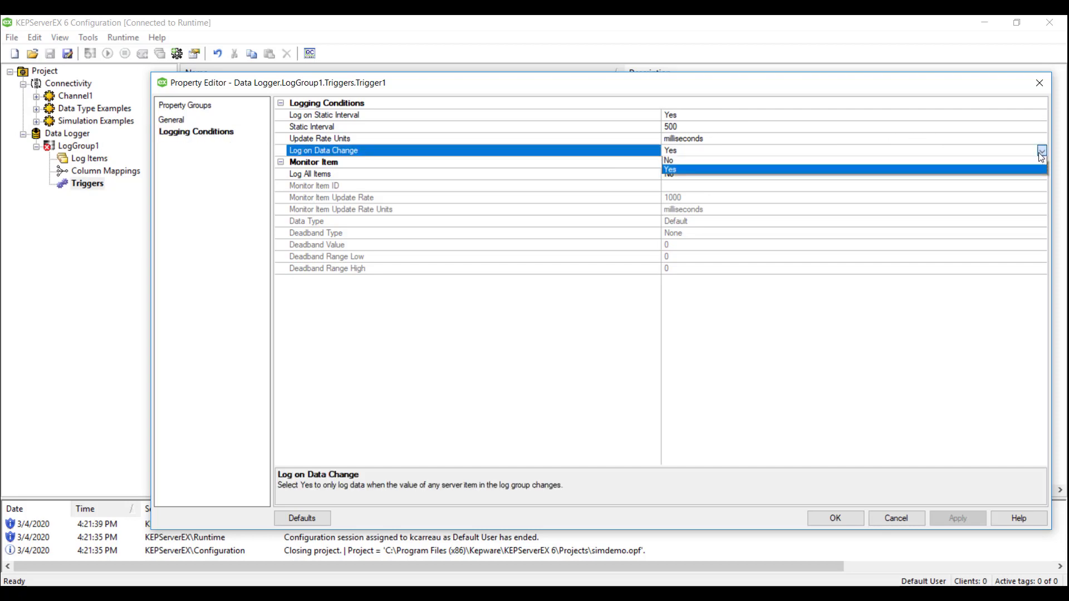
{"action": "left_click", "coordinate": [1027, 163]}
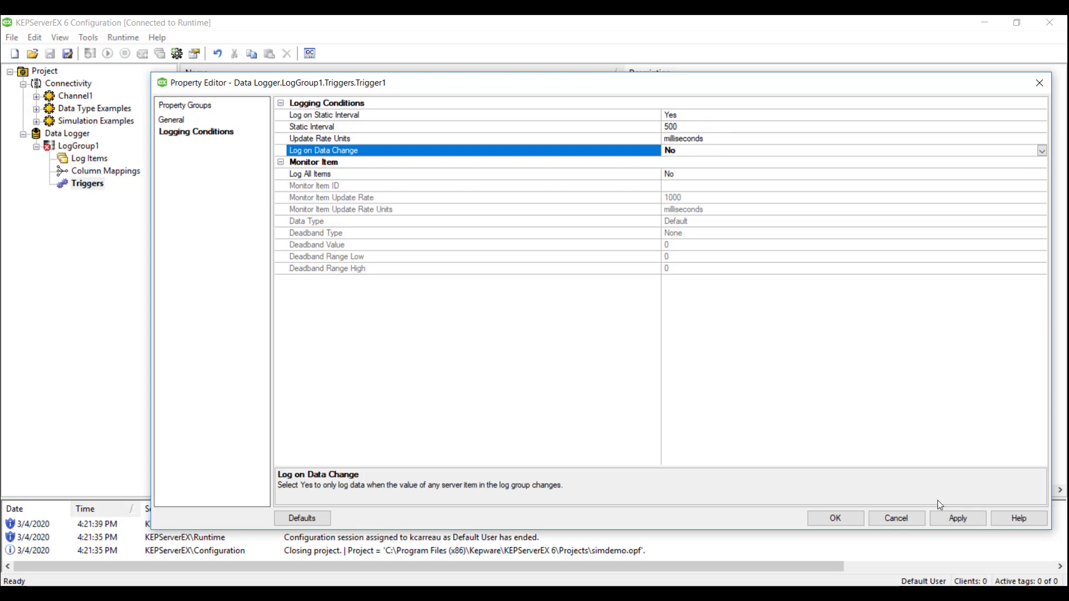
{"action": "left_click", "coordinate": [957, 519]}
- Close Trigger1's properties, enable LogGroup1, and enlarge the event log to read the new events
{"action": "left_click", "coordinate": [835, 518]}
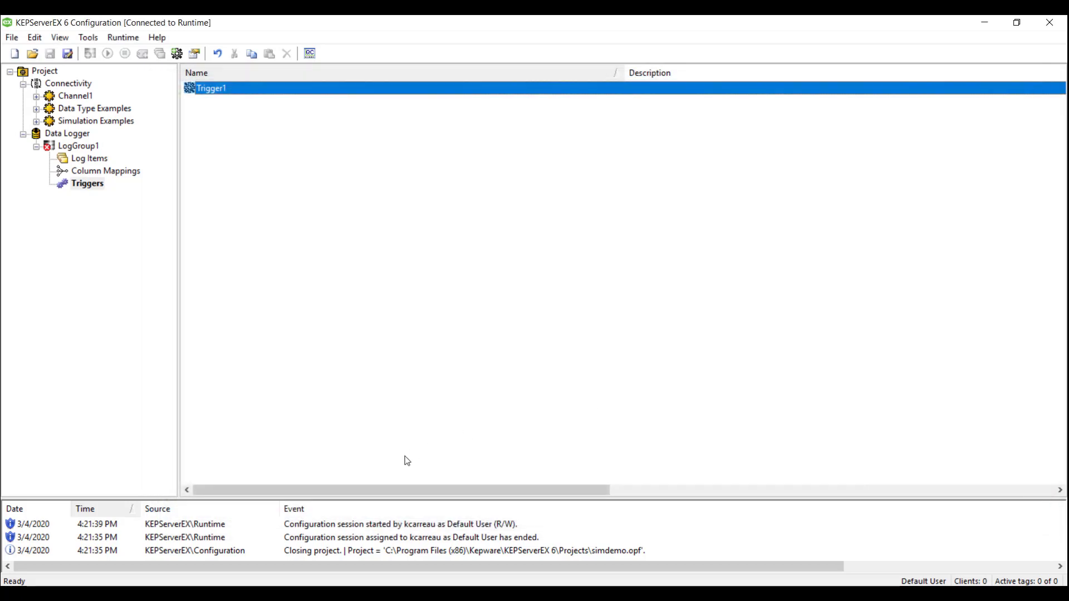
{"action": "left_click_drag", "start_coordinate": [406, 497], "coordinate": [406, 483]}
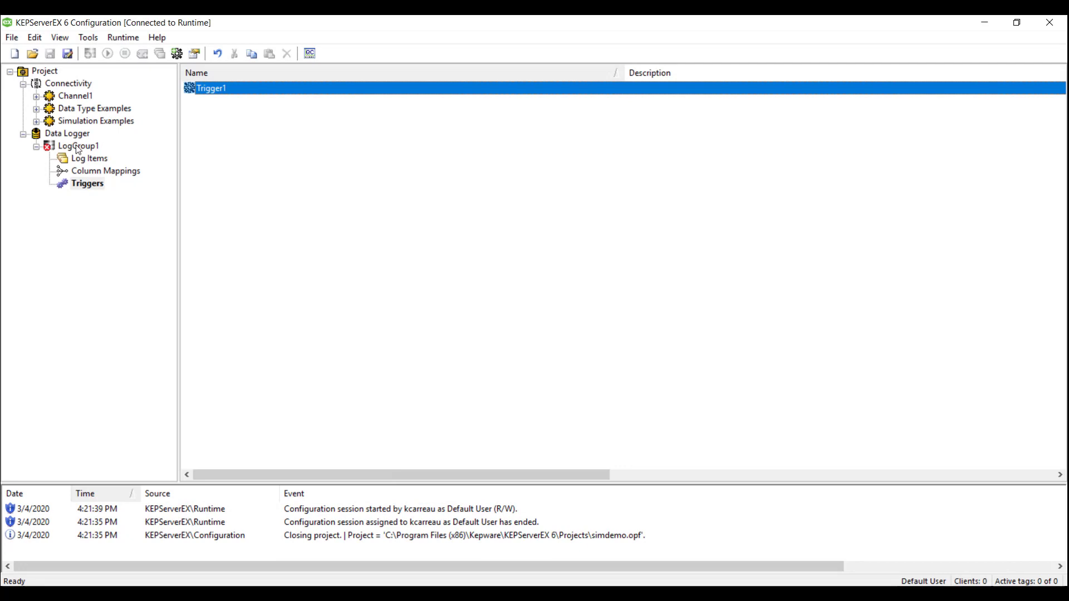
{"action": "right_click", "coordinate": [78, 150]}
{"action": "left_click", "coordinate": [134, 156]}
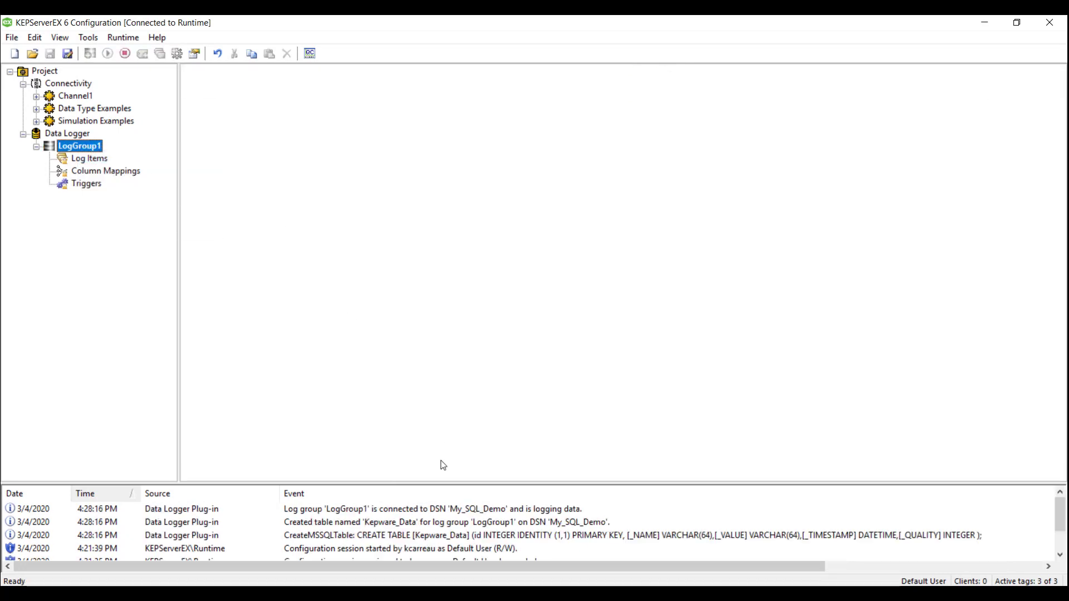
{"action": "left_click_drag", "start_coordinate": [440, 483], "coordinate": [432, 389]}
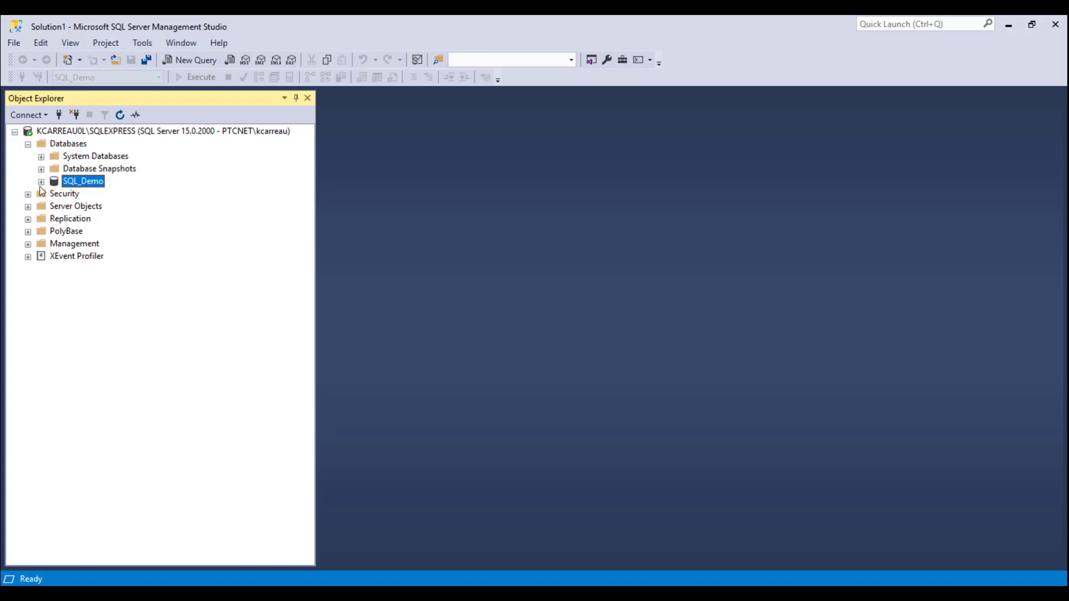
- Run Select Top 1000 Rows on the SQL_Demo Kepware_Data table to see the Ramp values
{"action": "left_click", "coordinate": [41, 182]}
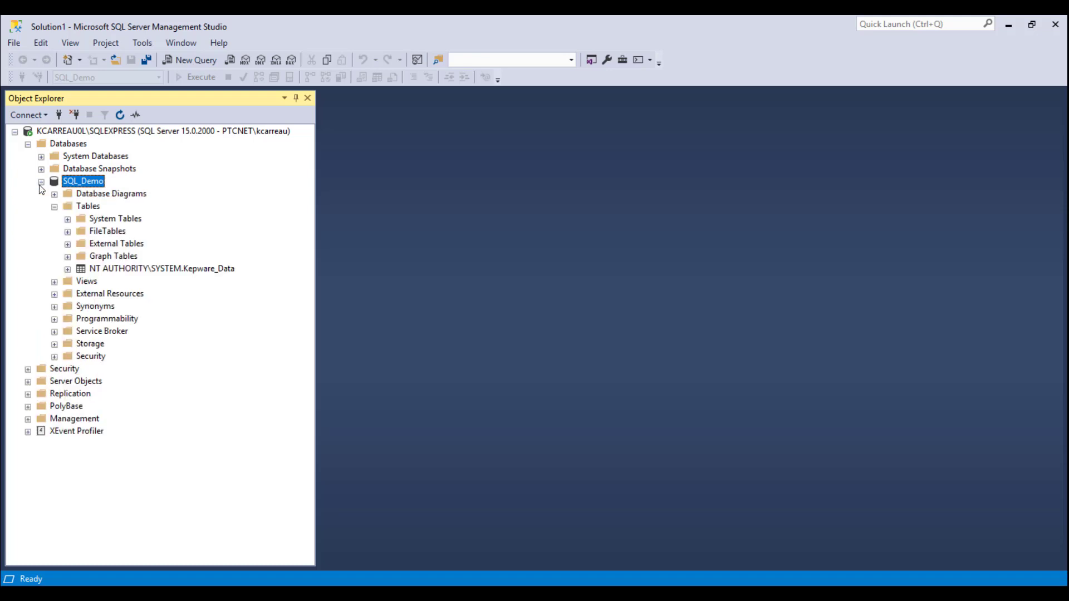
{"action": "left_click", "coordinate": [68, 269]}
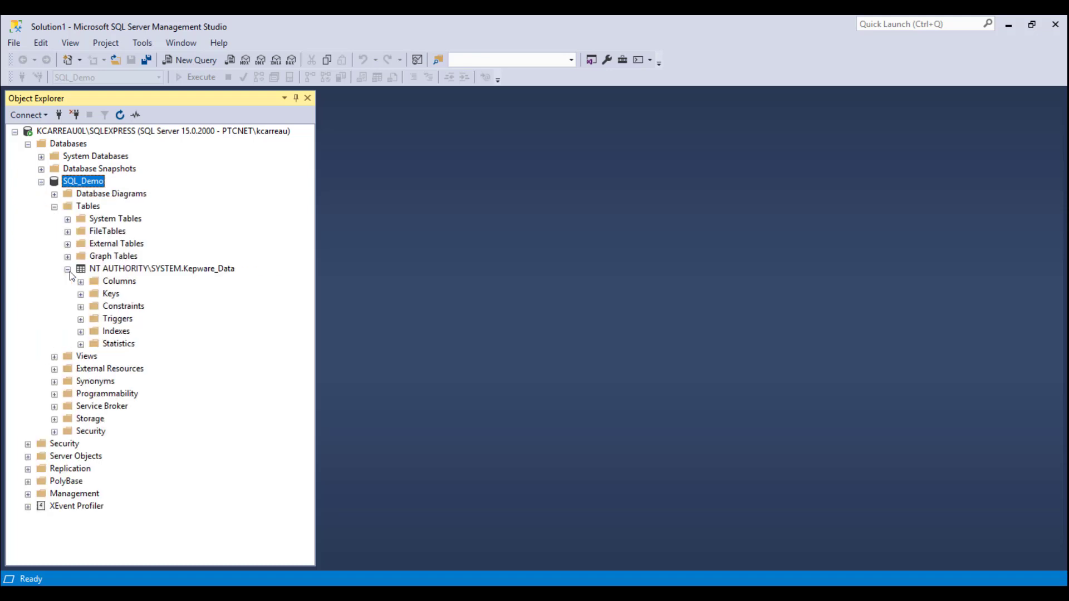
{"action": "left_click", "coordinate": [111, 272]}
{"action": "right_click", "coordinate": [111, 272]}
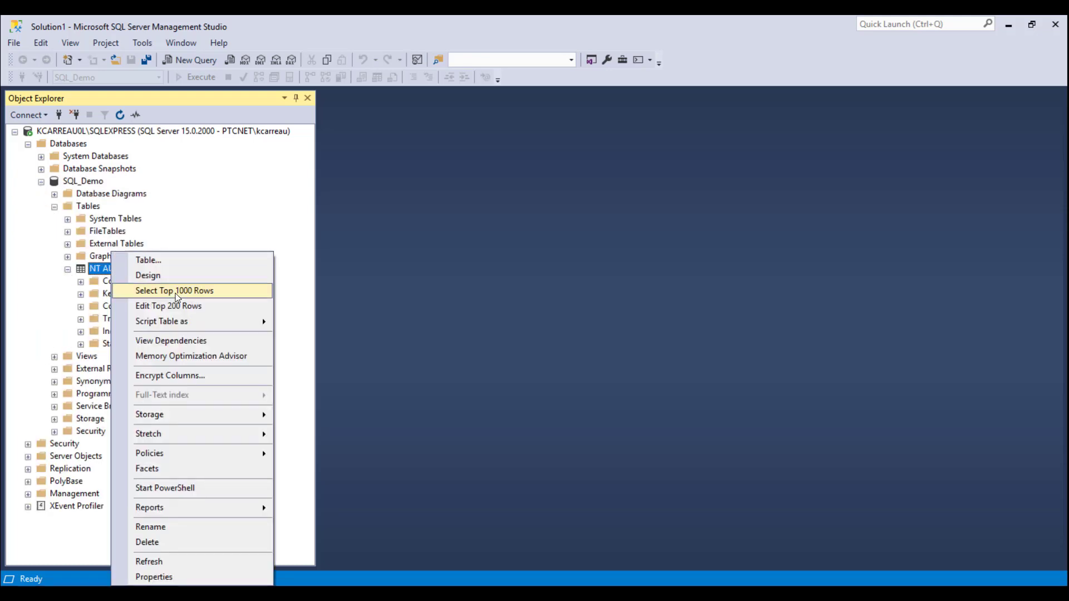
{"action": "left_click", "coordinate": [175, 290]}
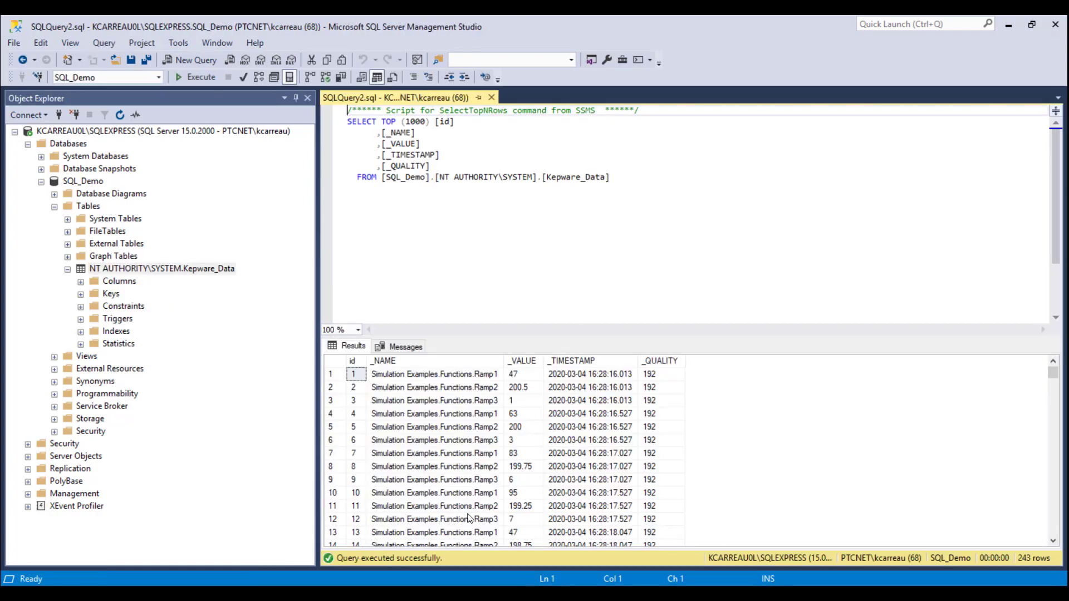